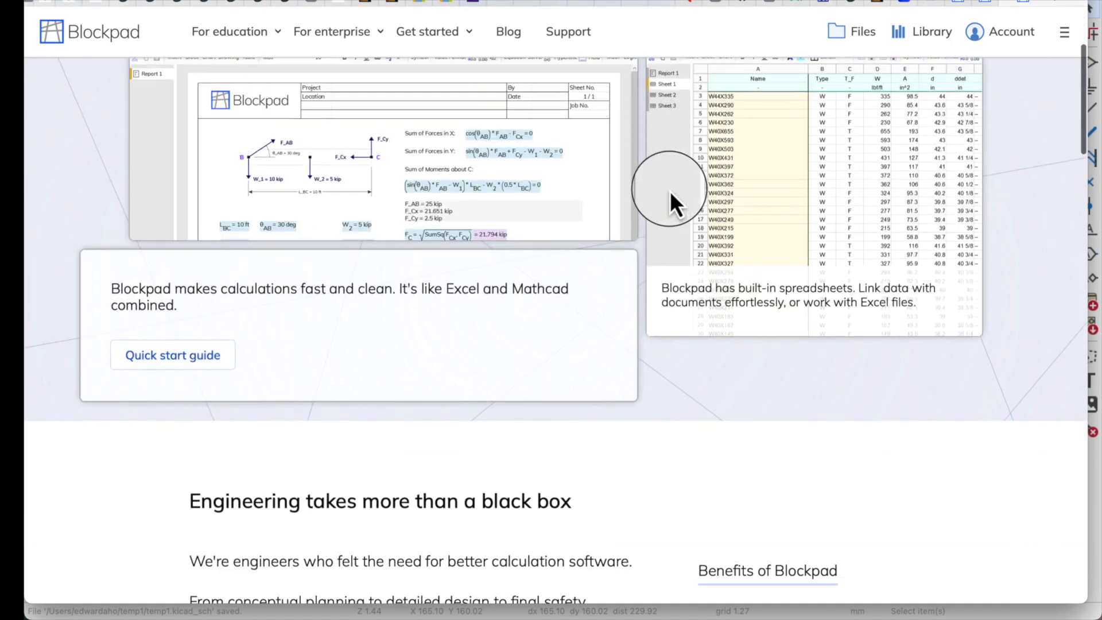
Step: Look through the Blockpad homepage, including the reviews, feature comparison table, sample reports and quick start guides
scroll(670, 190, "down", 5)
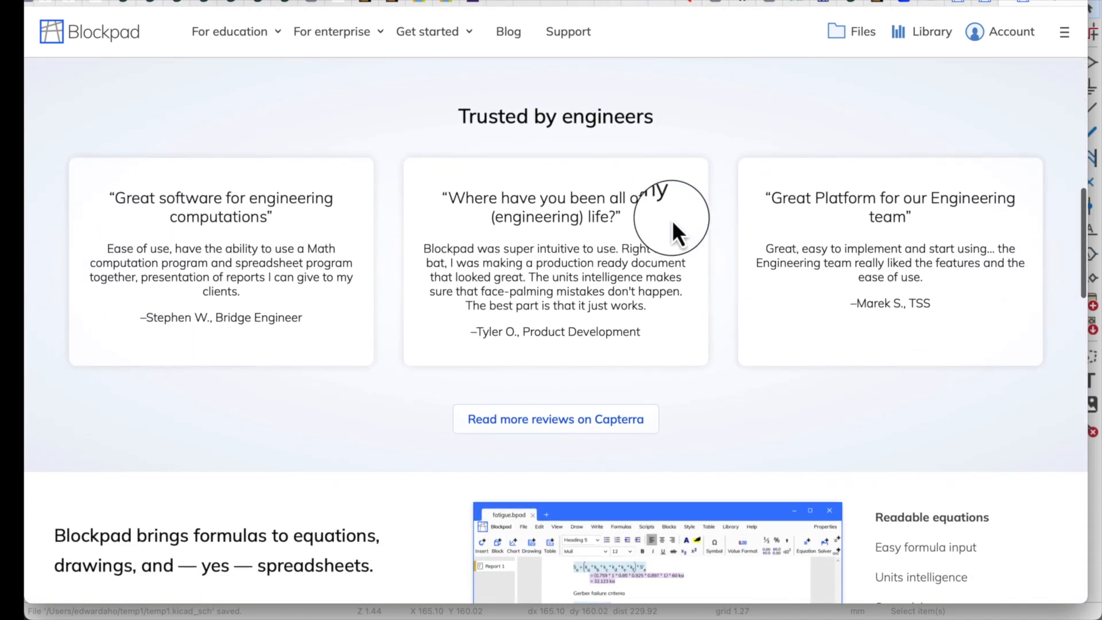
scroll(673, 219, "down", 3)
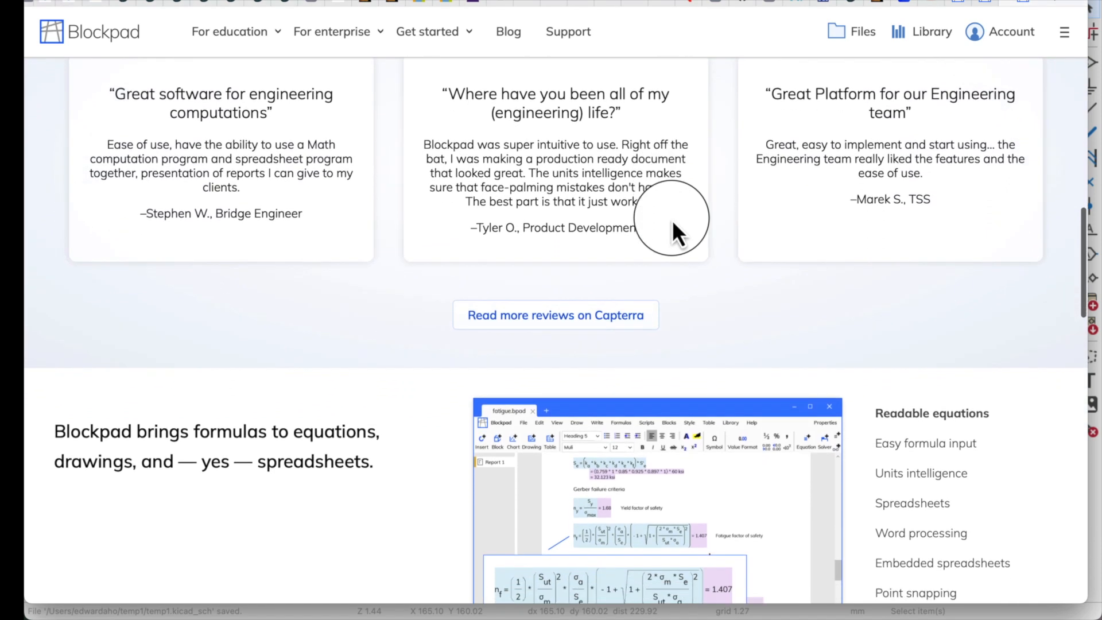
scroll(672, 219, "down", 5)
scroll(673, 219, "down", 2)
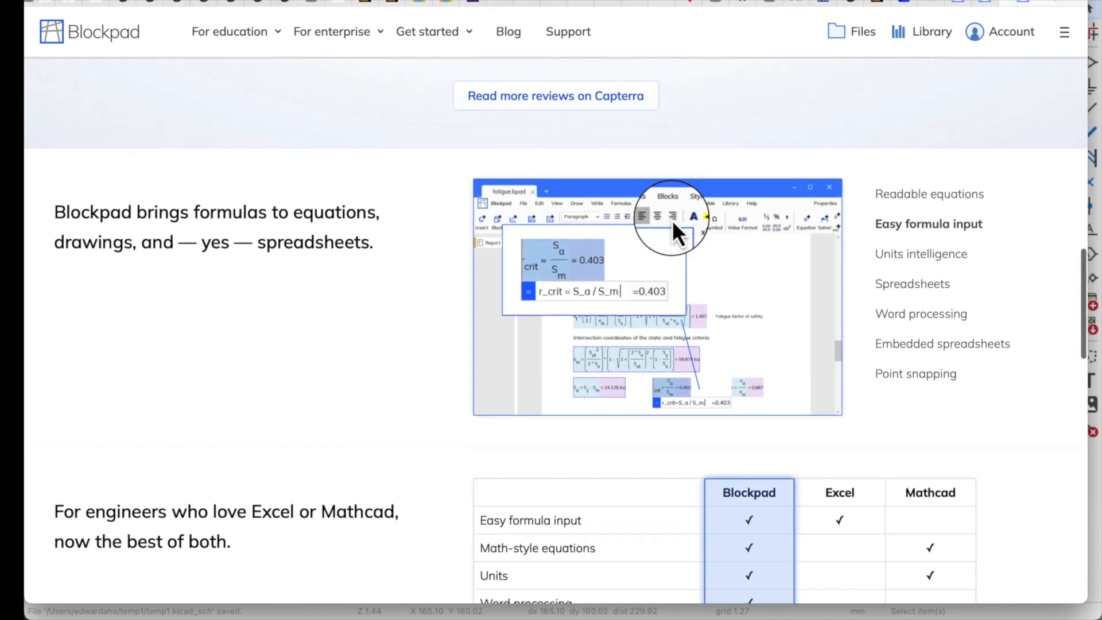
scroll(721, 313, "down", 2)
scroll(721, 312, "down", 6)
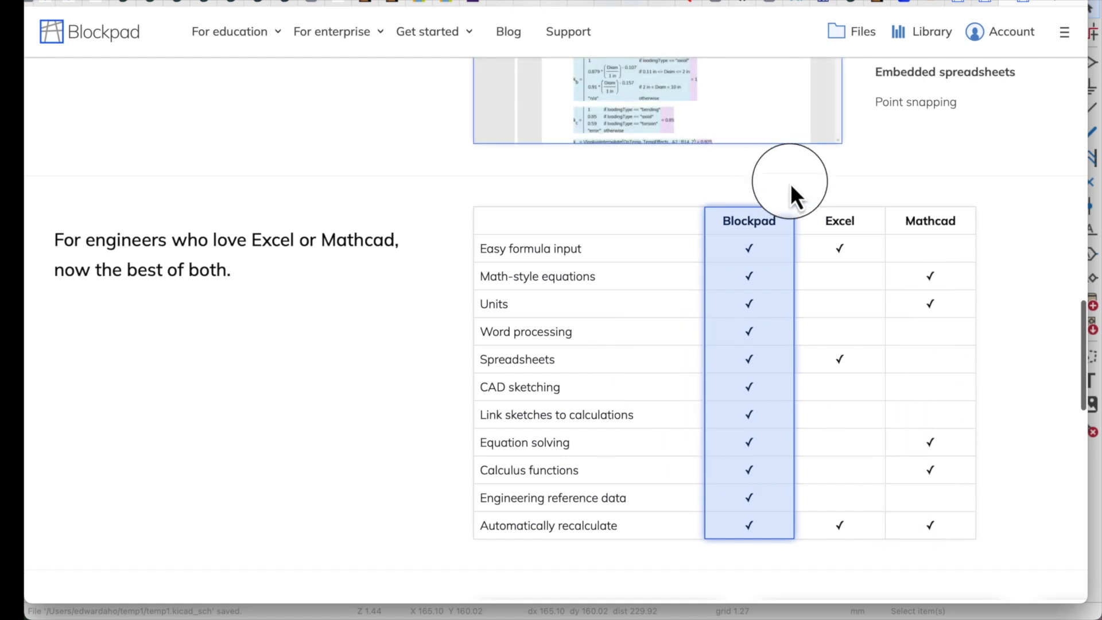
scroll(744, 397, "down", 8)
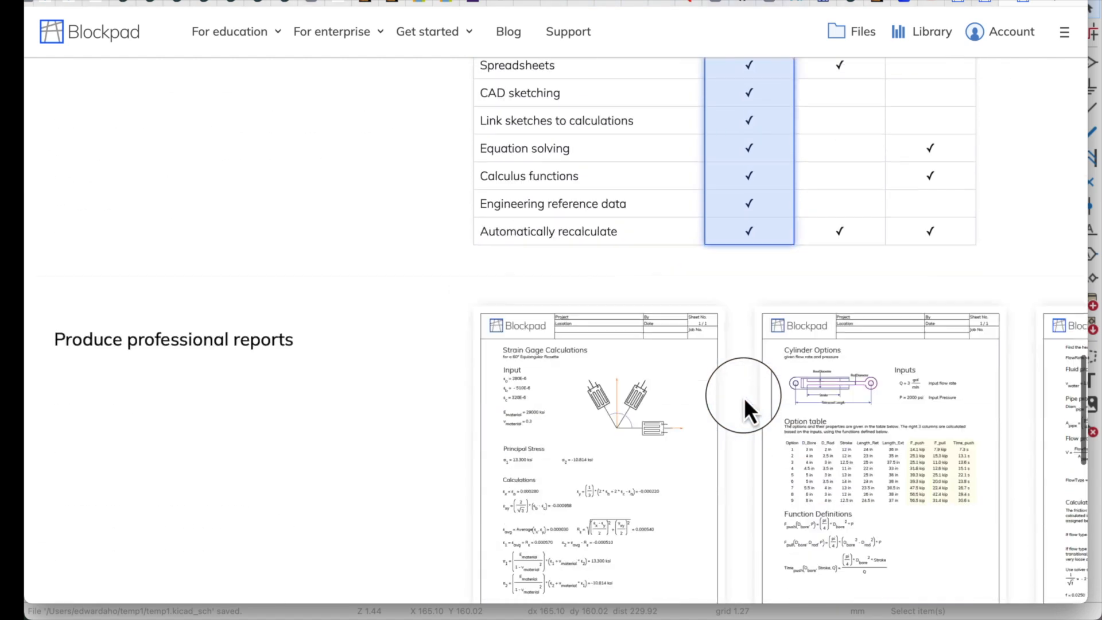
scroll(744, 397, "down", 2)
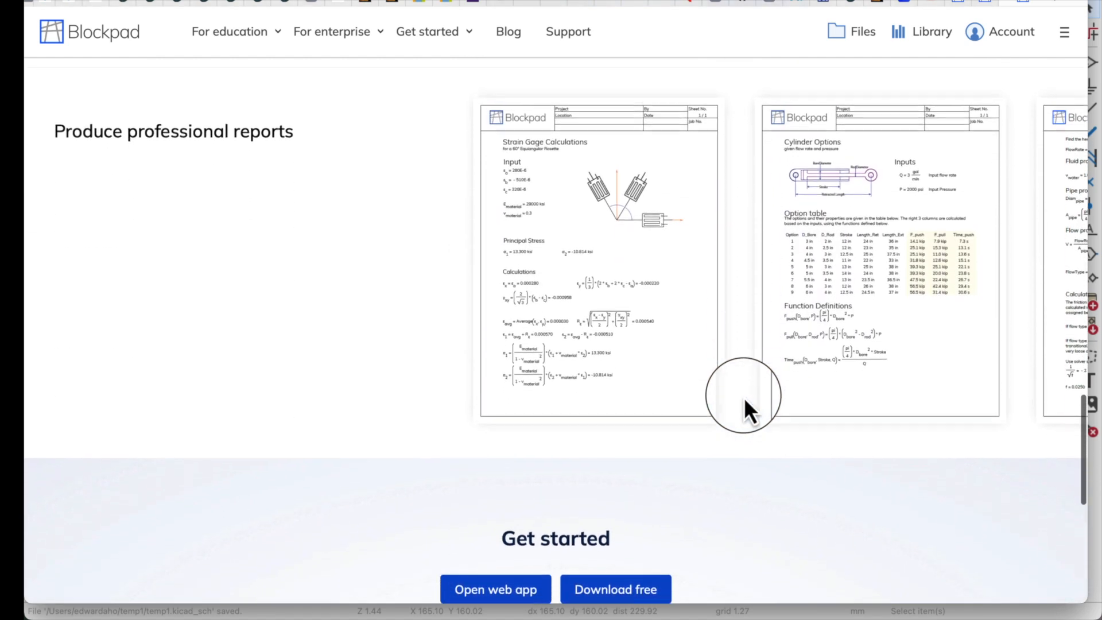
scroll(744, 398, "down", 5)
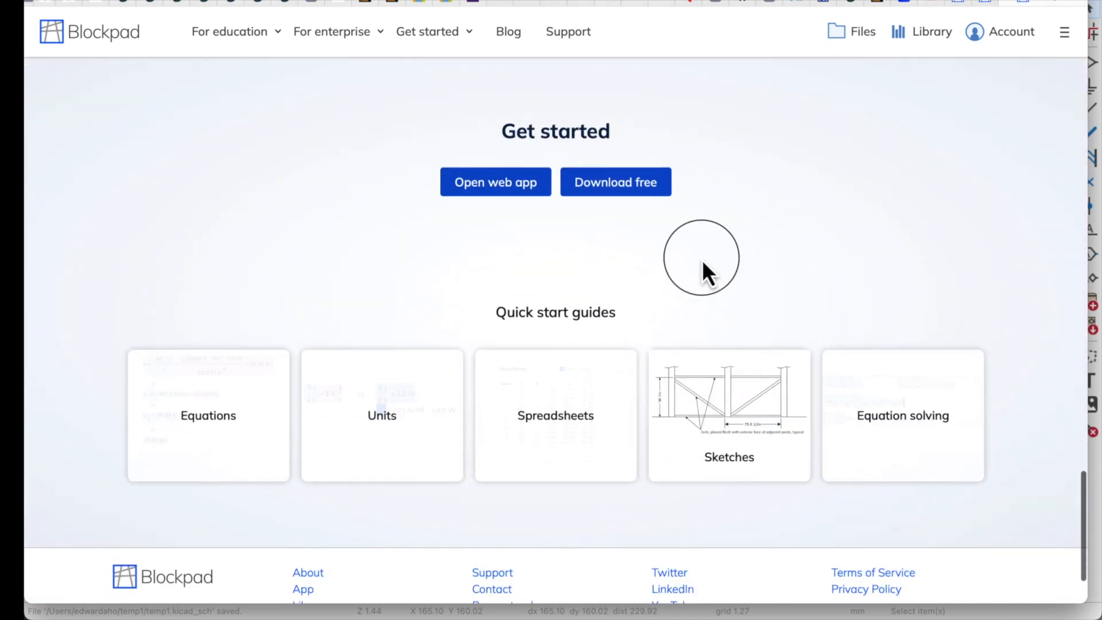
scroll(810, 267, "down", 1)
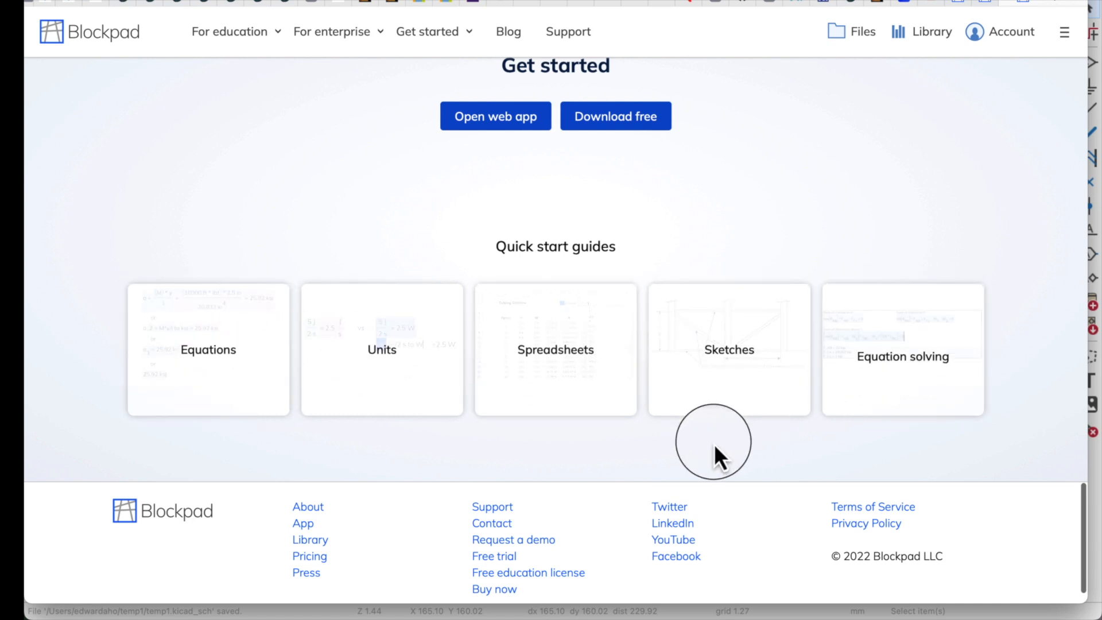
scroll(714, 446, "down", 2)
scroll(714, 443, "up", 20)
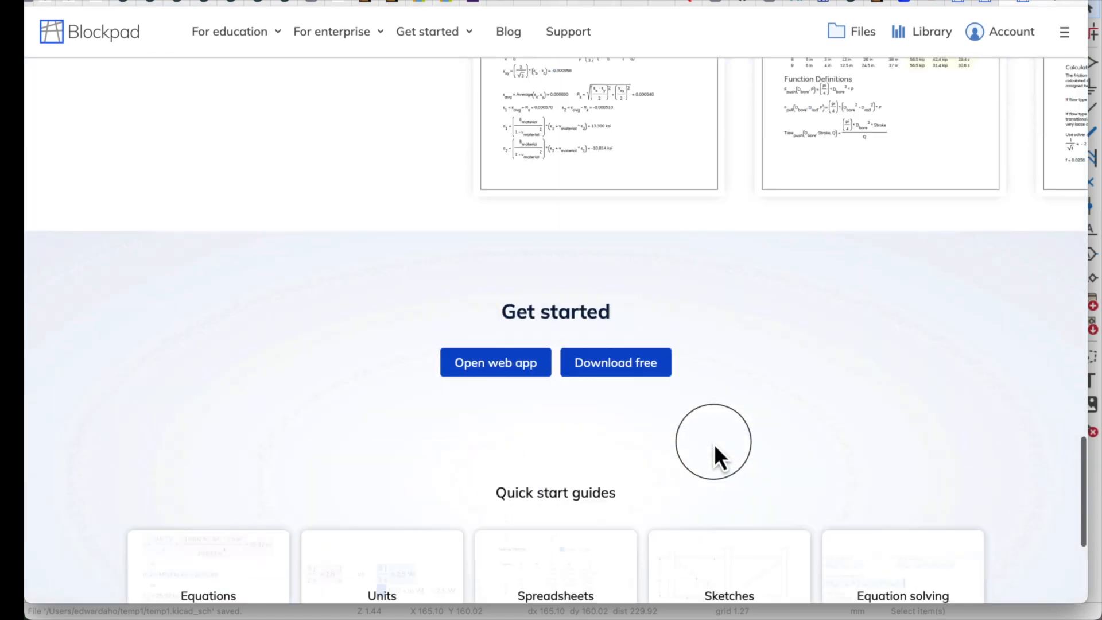
scroll(714, 443, "up", 15)
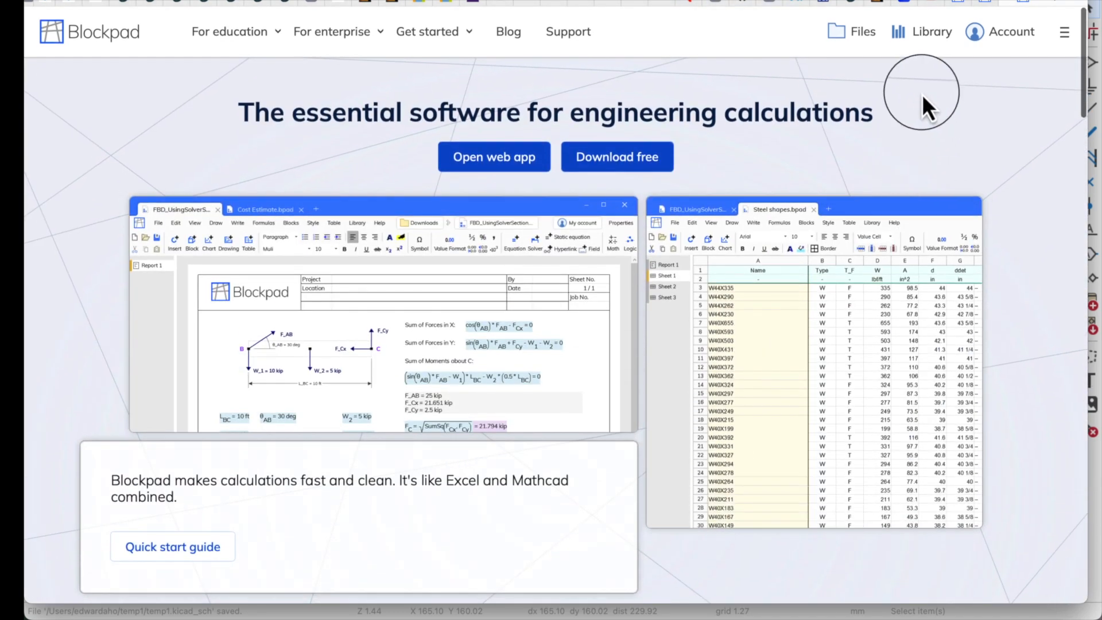
Step: Switch from the Blockpad website to the web app and bring up the 400W PFC.bpad document
mouse_move(471, 32)
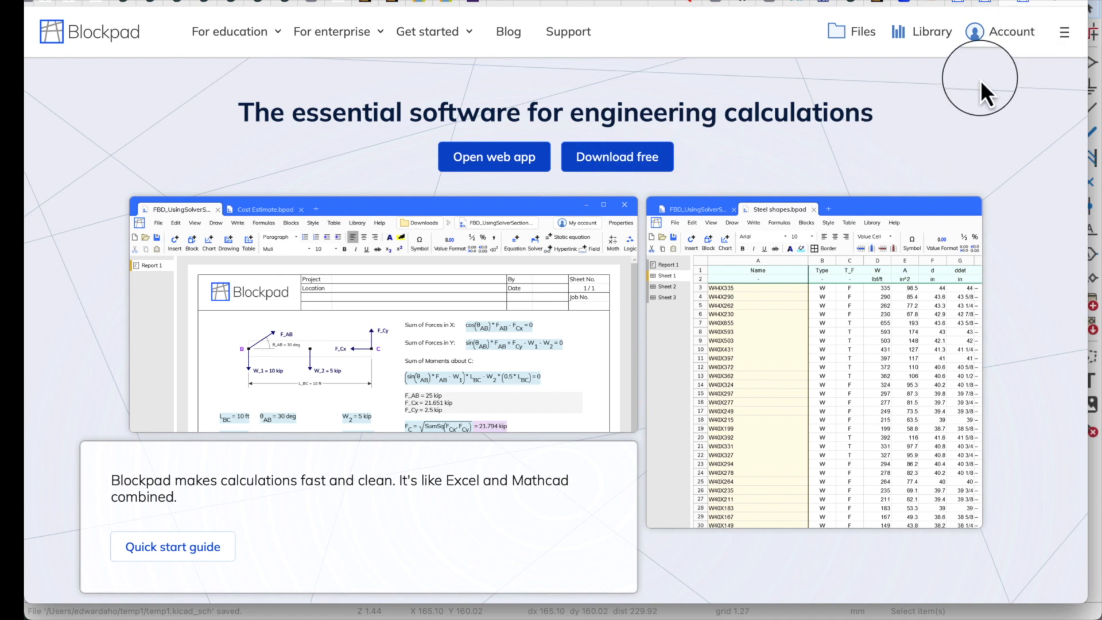
left_click(988, 2)
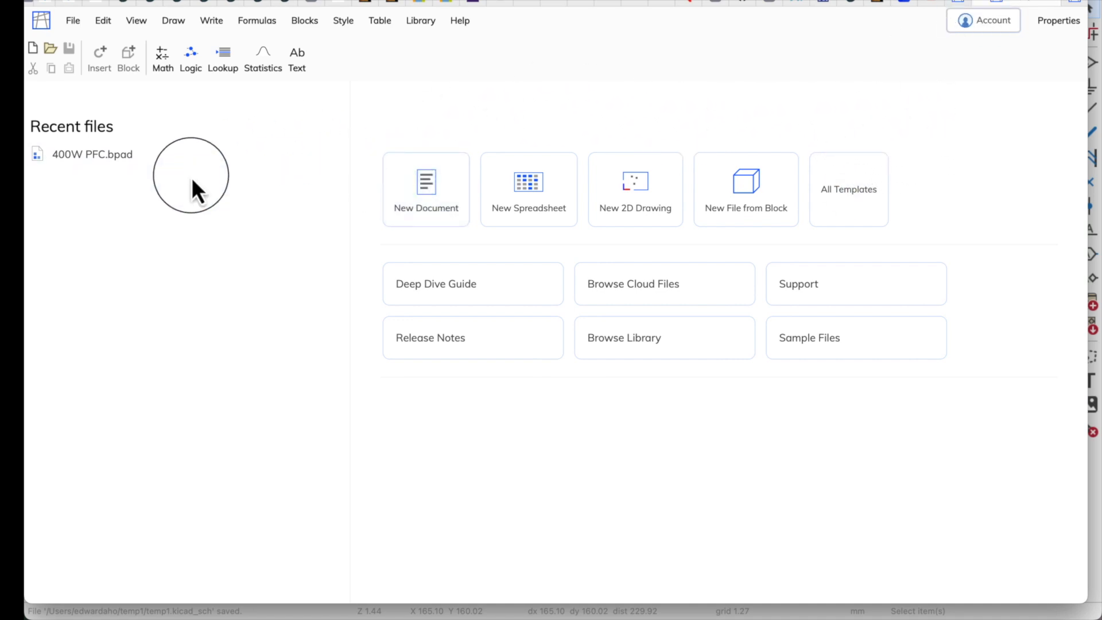
left_click(416, 217)
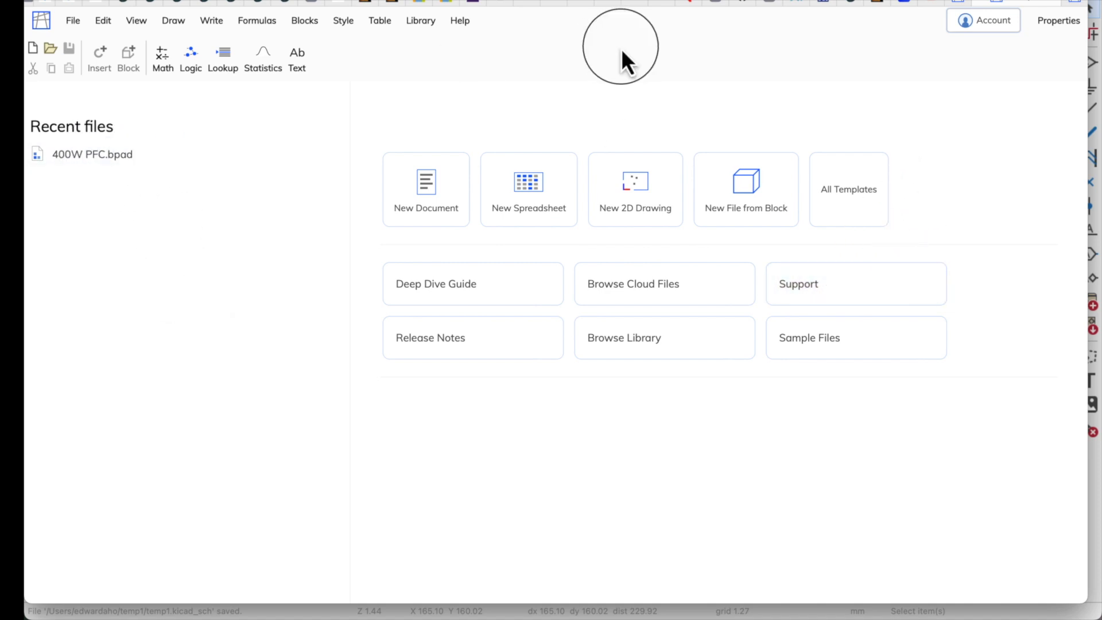
left_click(954, 2)
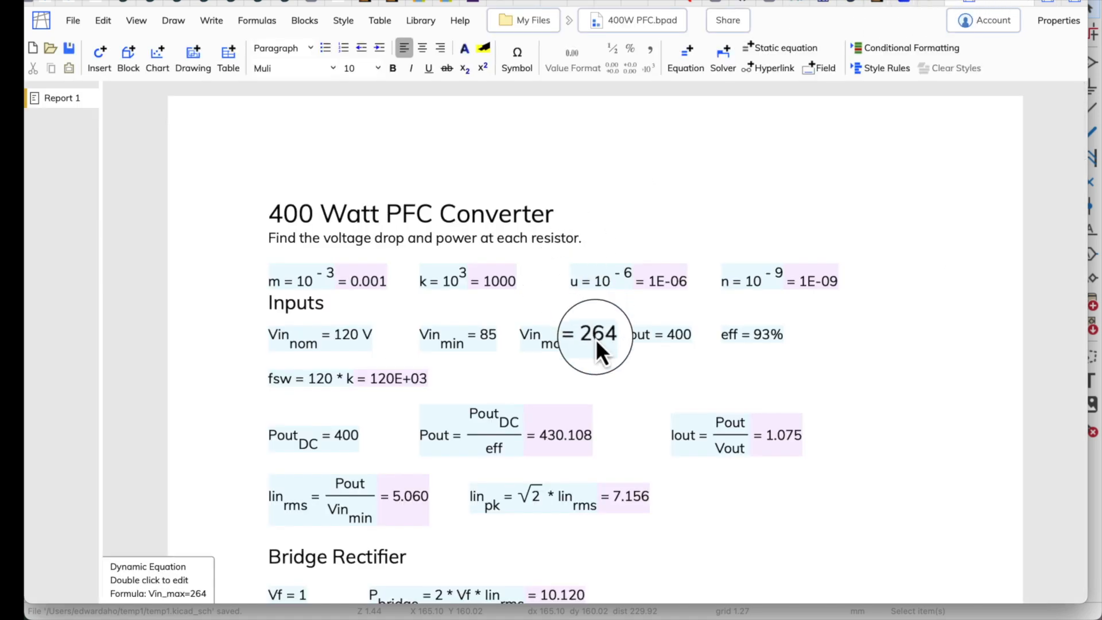
scroll(597, 341, "down", 1)
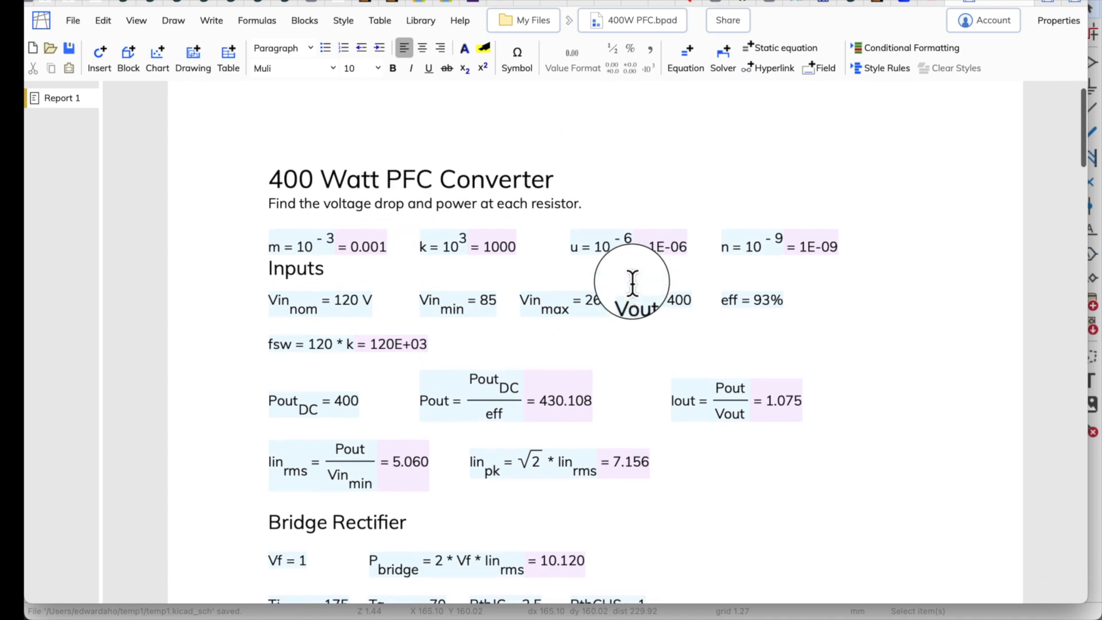
Step: Insert "KissAnalog: " in front of the "400 Watt PFC Converter" title
left_click(268, 181)
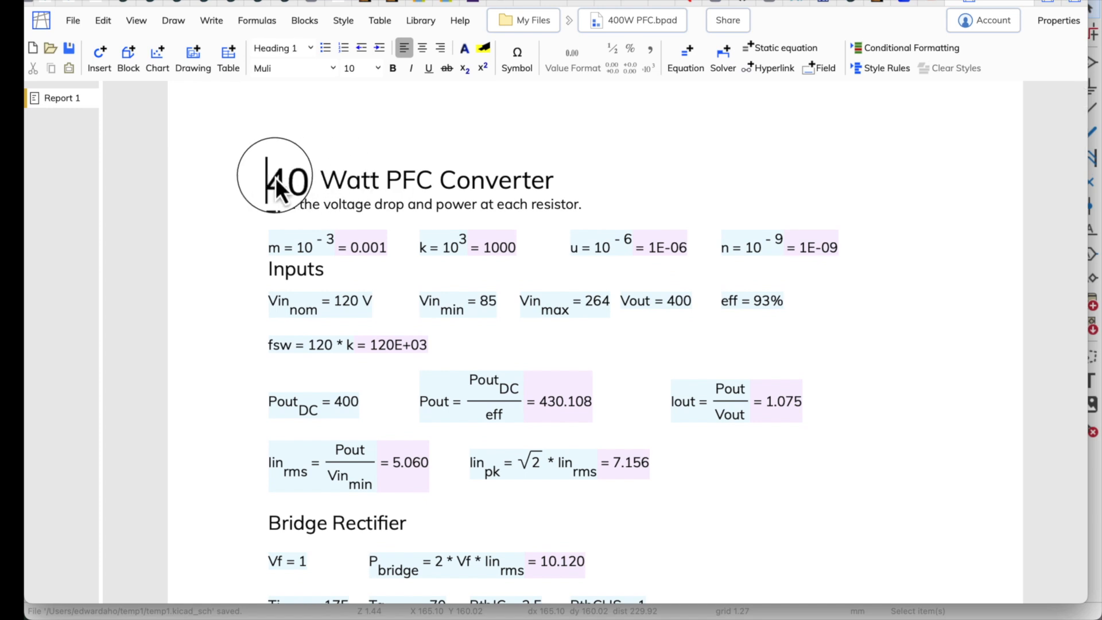
type("KissA")
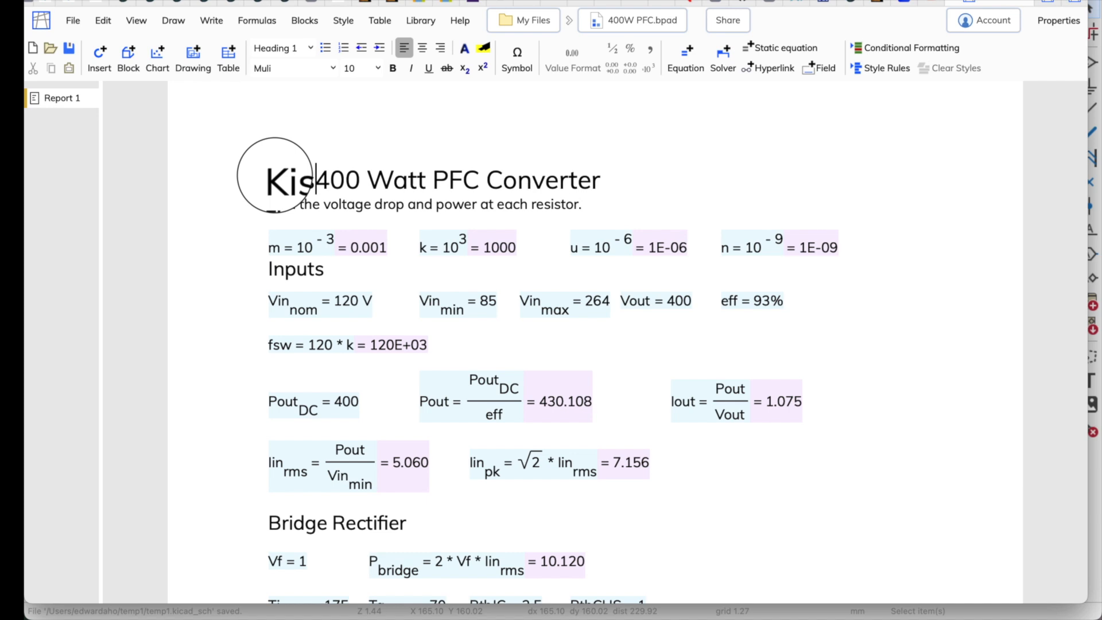
type("nalog")
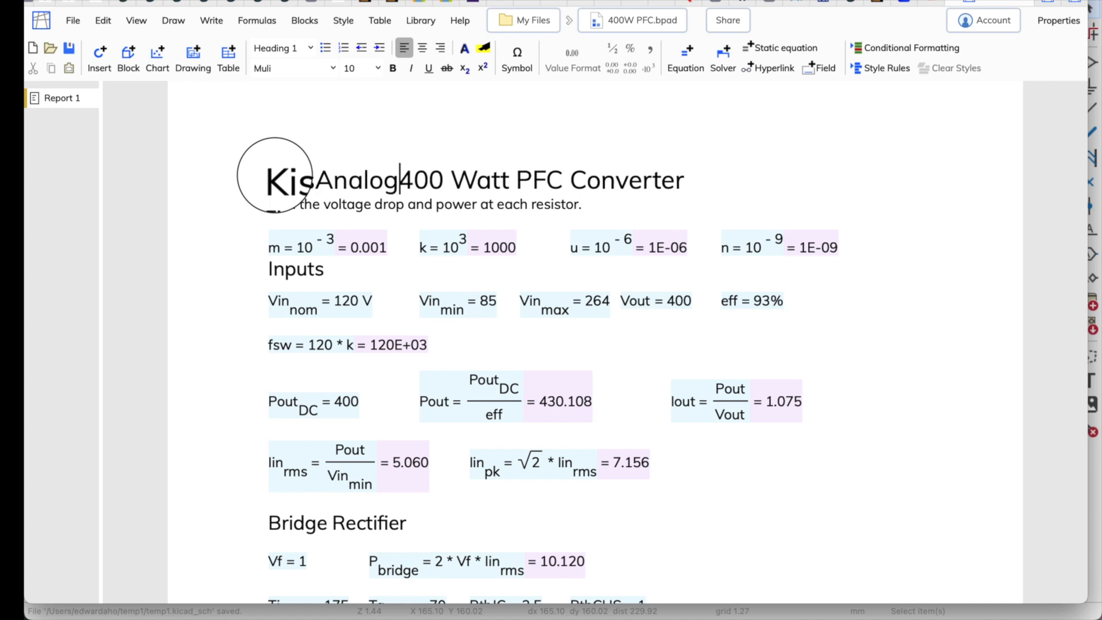
type(":")
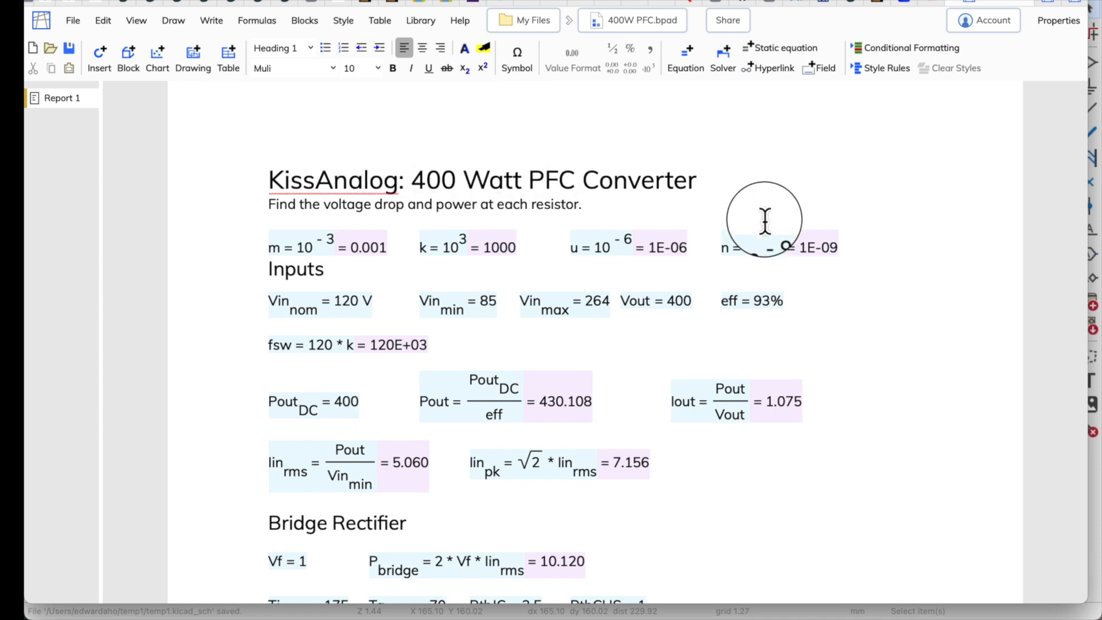
Step: Check the paragraph styles of the title, description line and Inputs heading, and inspect the k and Vin_min equations
left_click(548, 179)
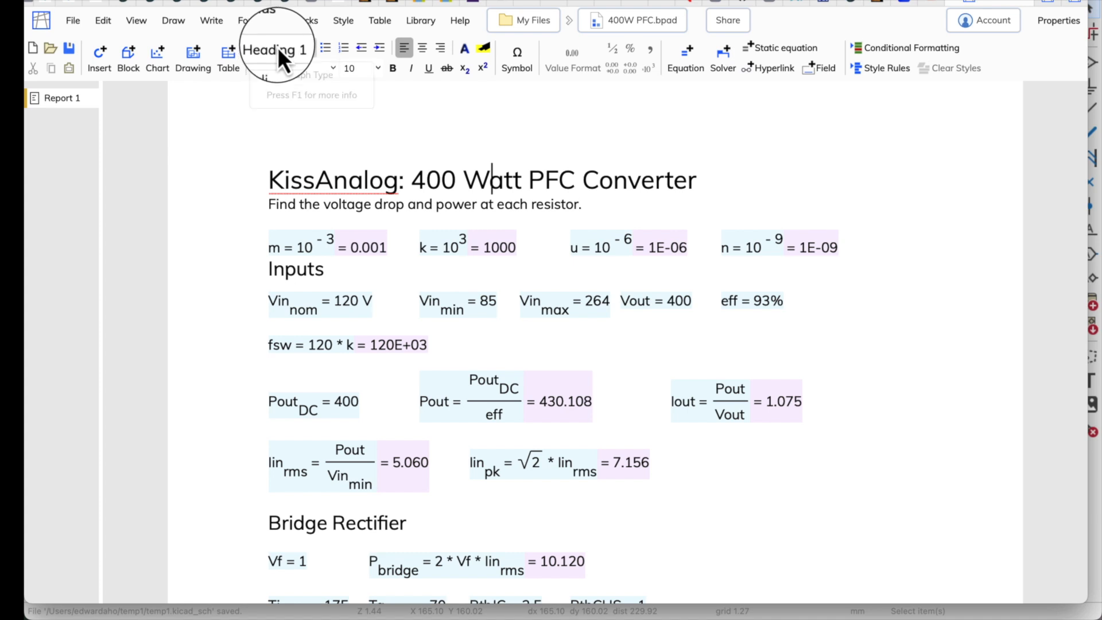
left_click(309, 49)
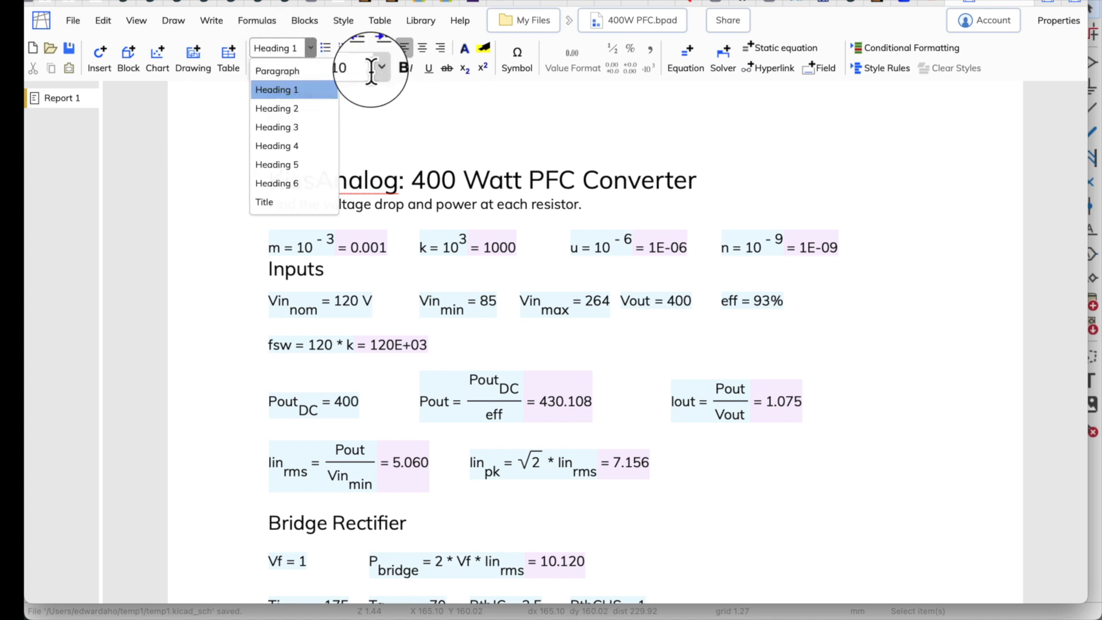
left_click(375, 118)
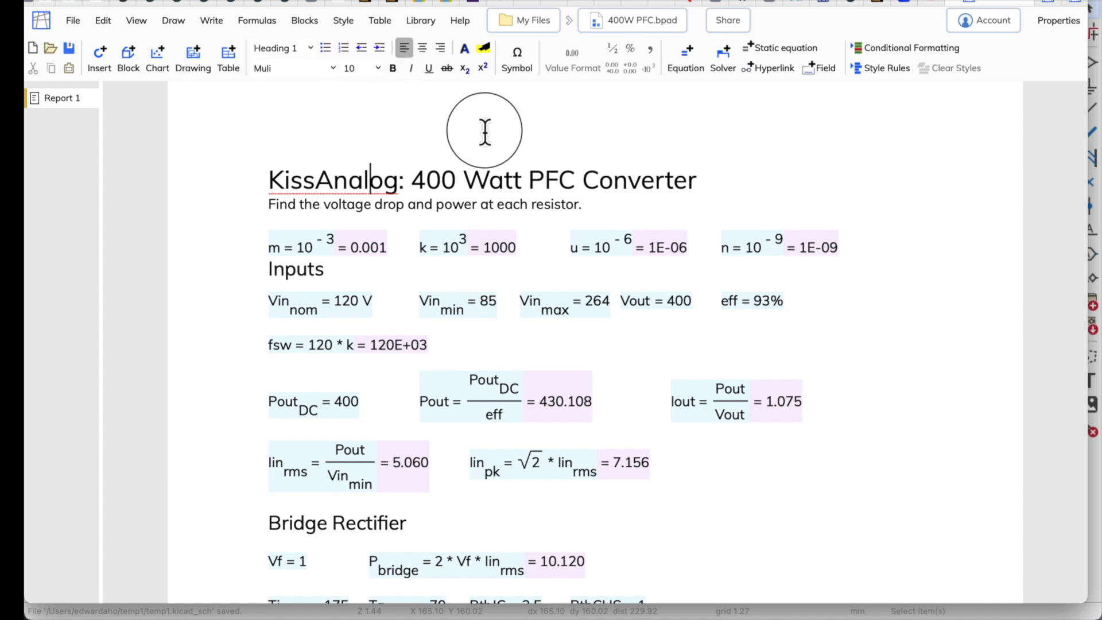
left_click(438, 202)
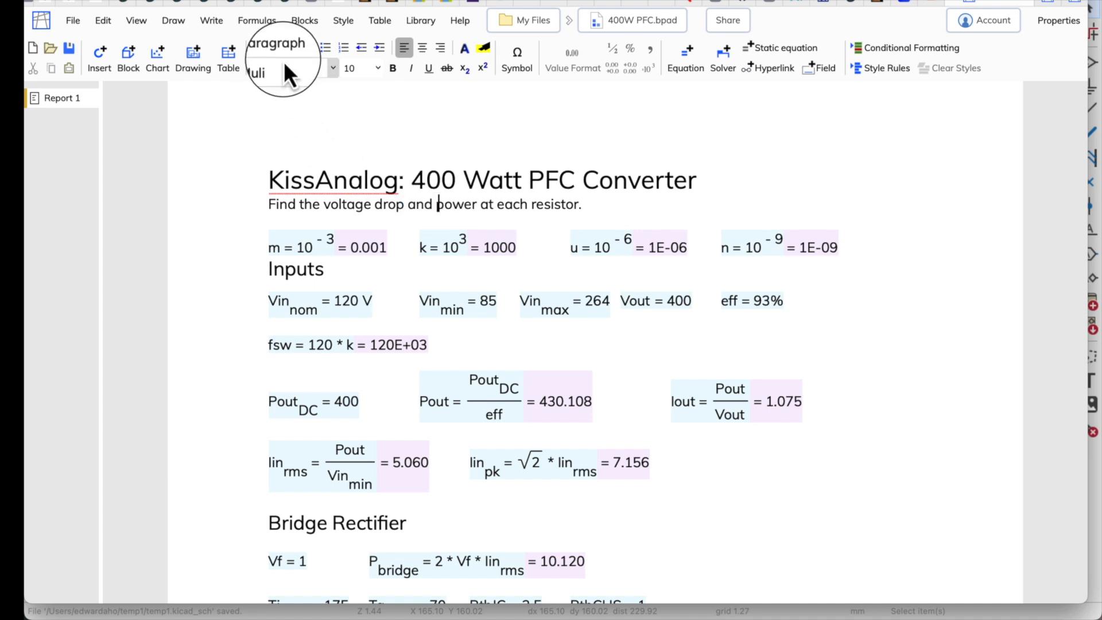
left_click(299, 270)
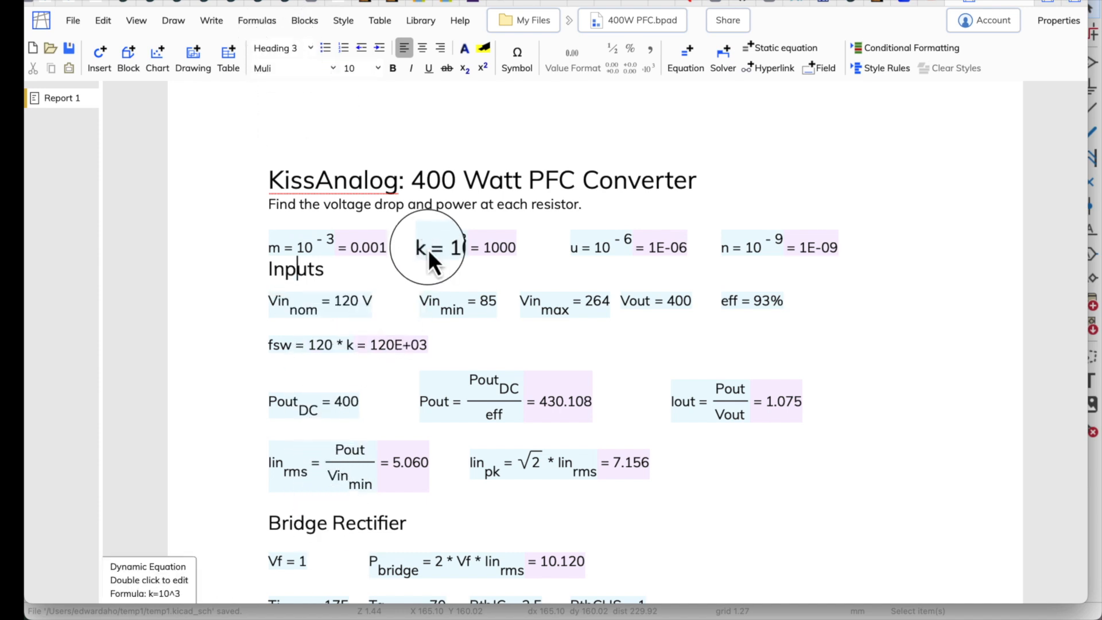
left_click(462, 248)
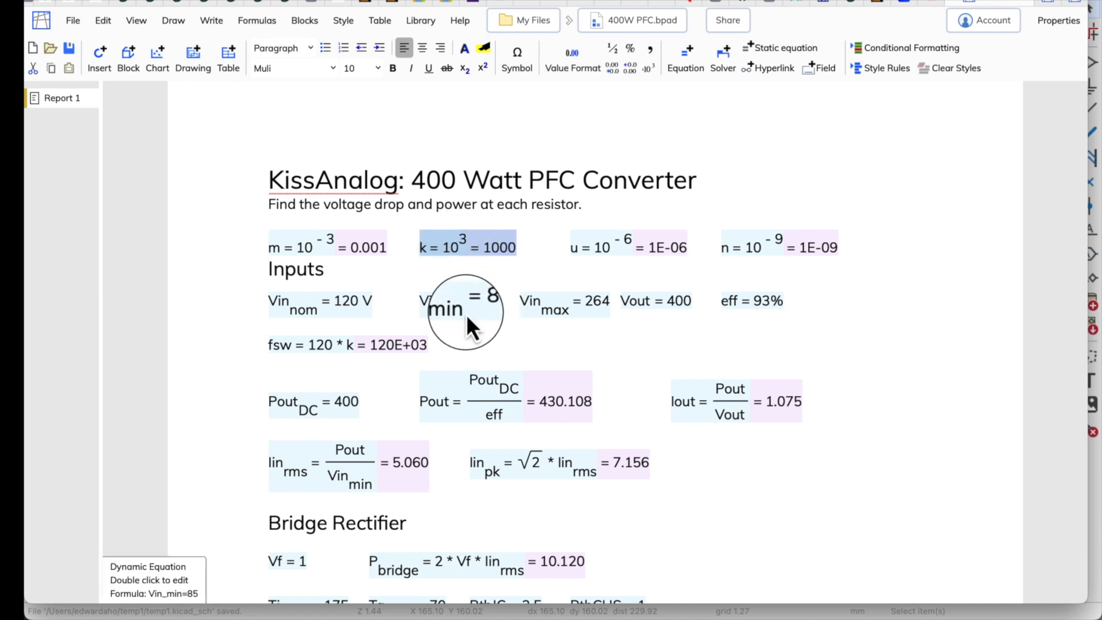
left_click(466, 313)
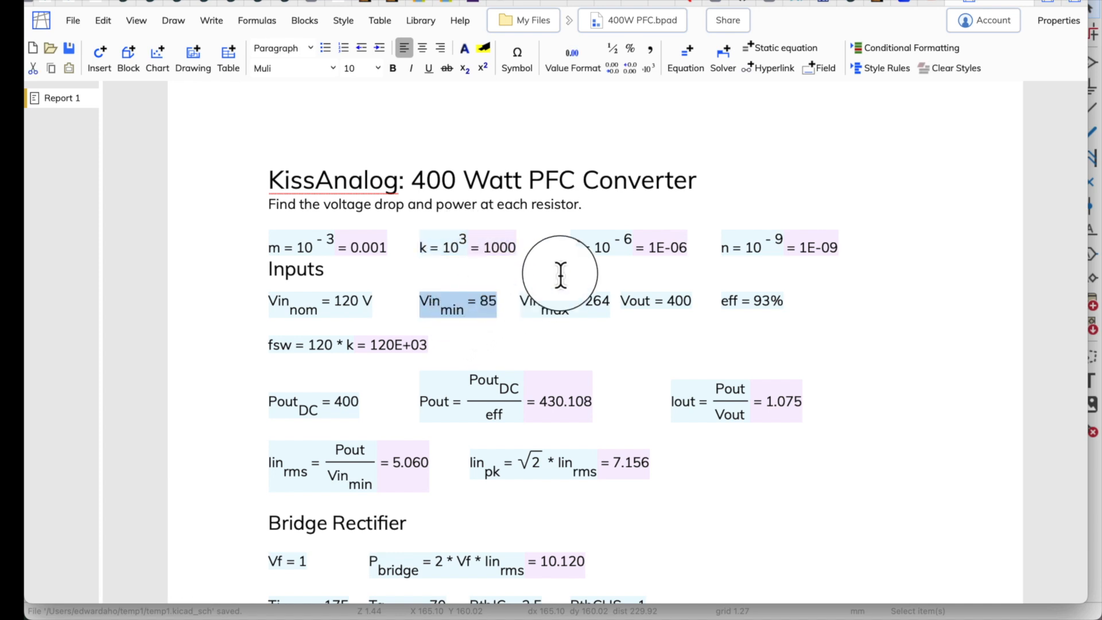
Step: Add the equation M=10^6 after the n equation in the row of unit prefixes
left_click(869, 250)
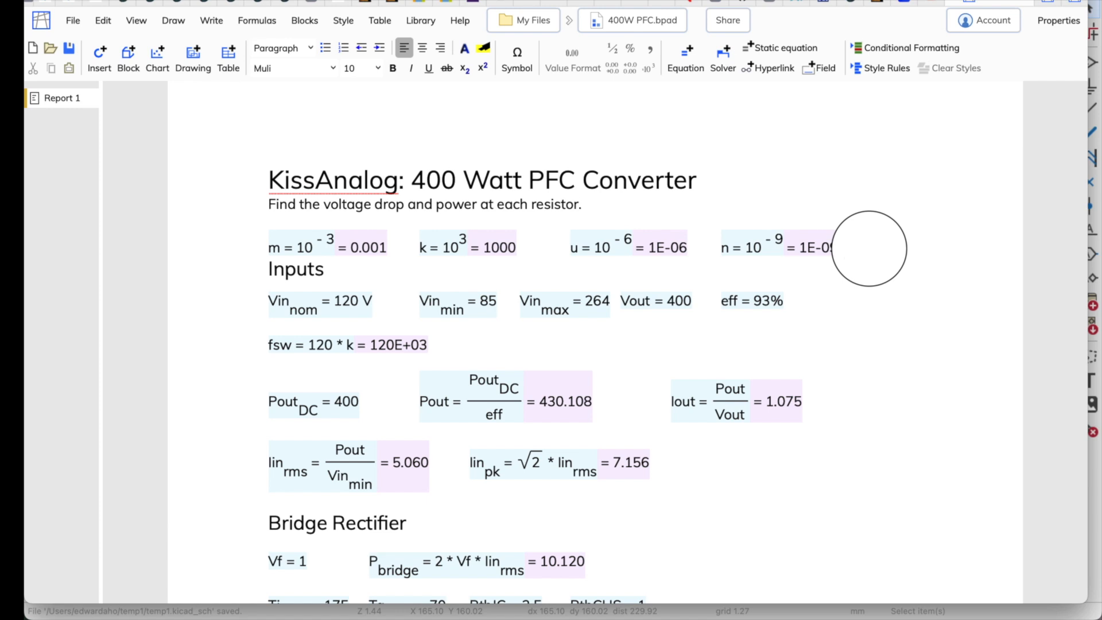
type("M=")
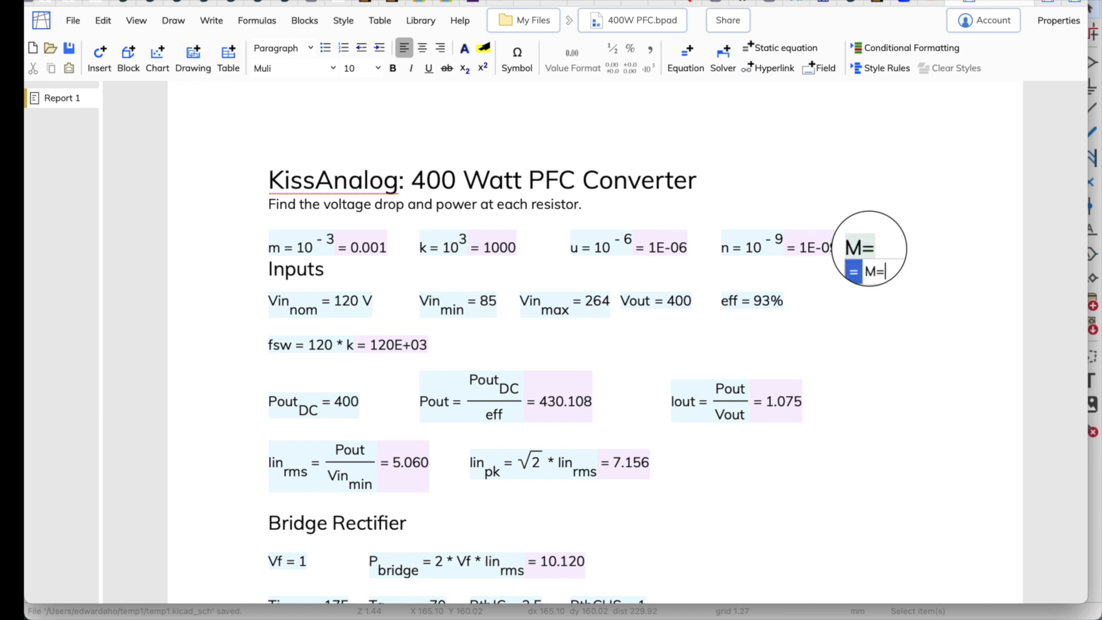
type("10")
type("3")
key("BackSpace")
type("6")
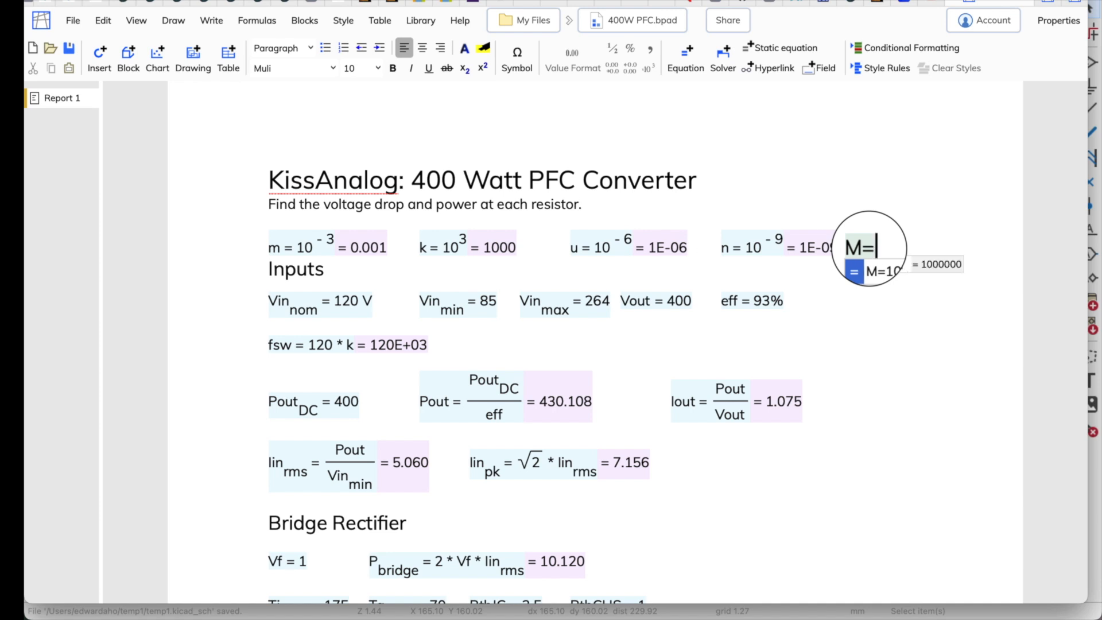
key("Return")
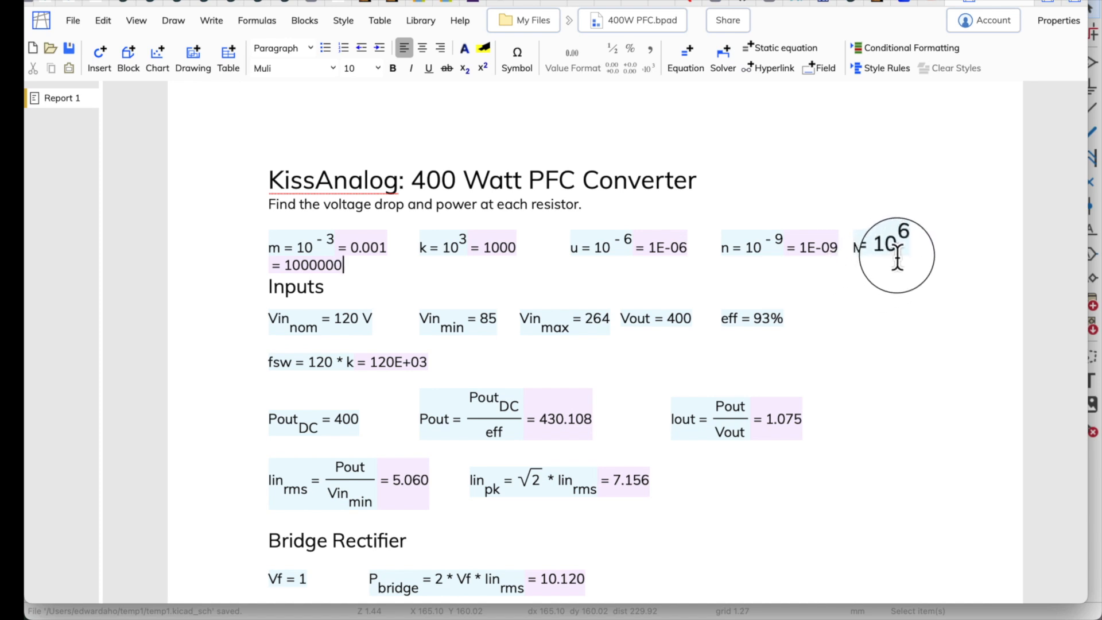
Step: Move the M equation onto its own line below the other unit prefixes
left_click(309, 271)
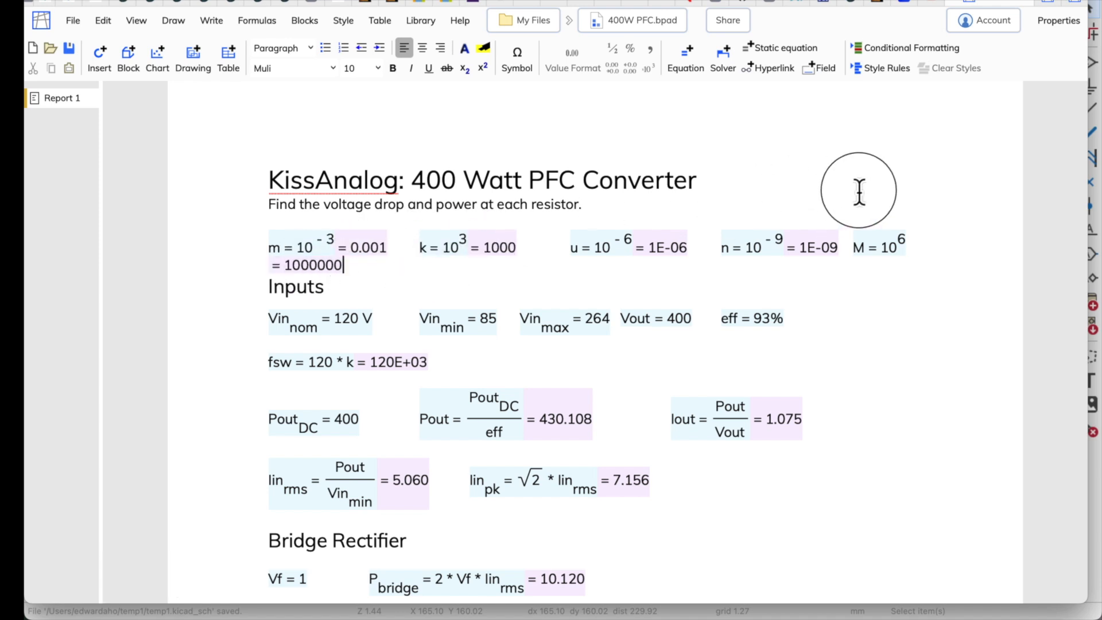
left_click(854, 247)
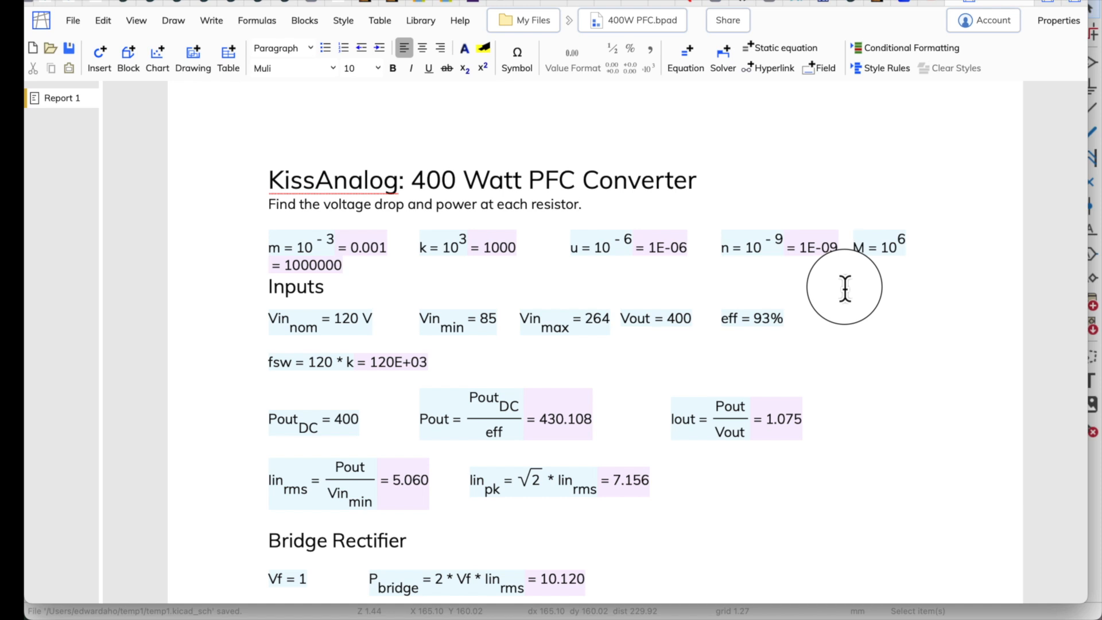
key("Return")
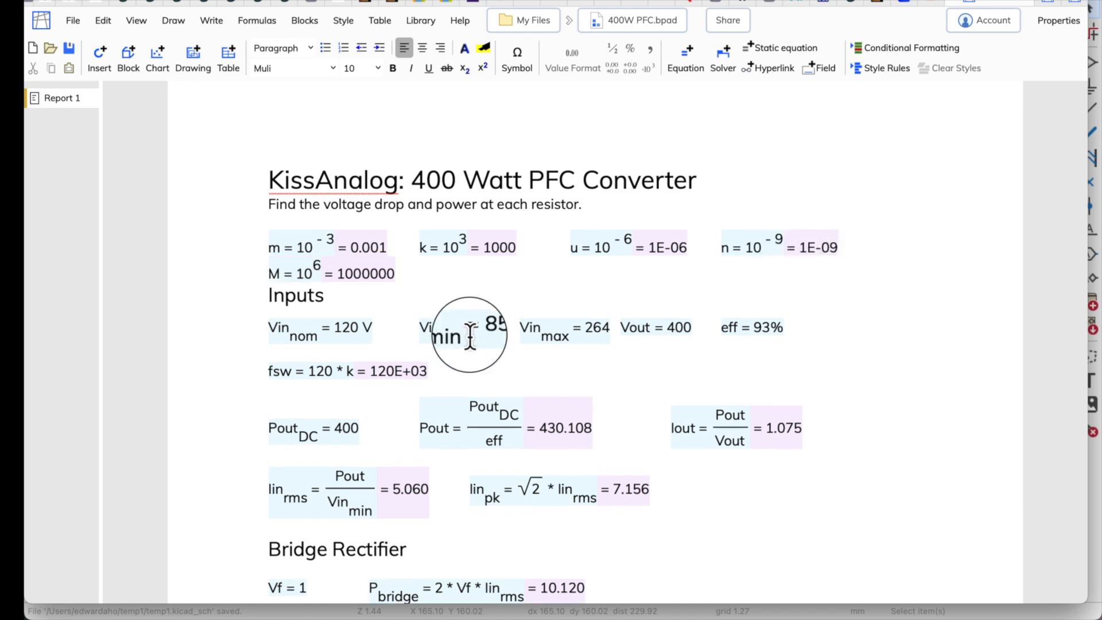
Step: Format the M equation's value to use scientific notation with engineering notation
left_click(360, 278)
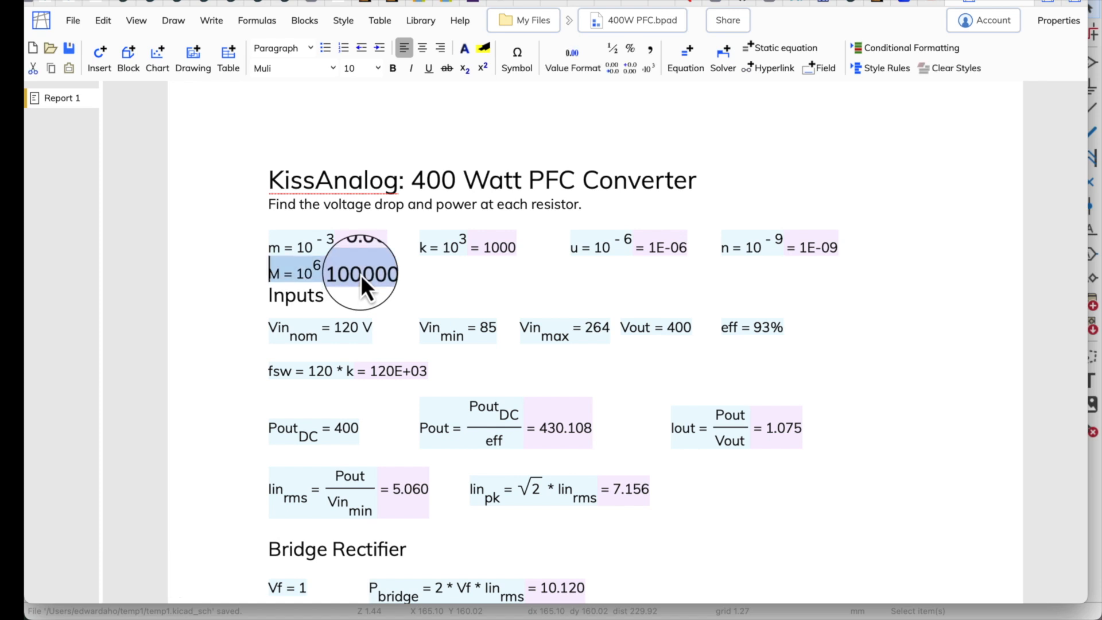
left_click(569, 54)
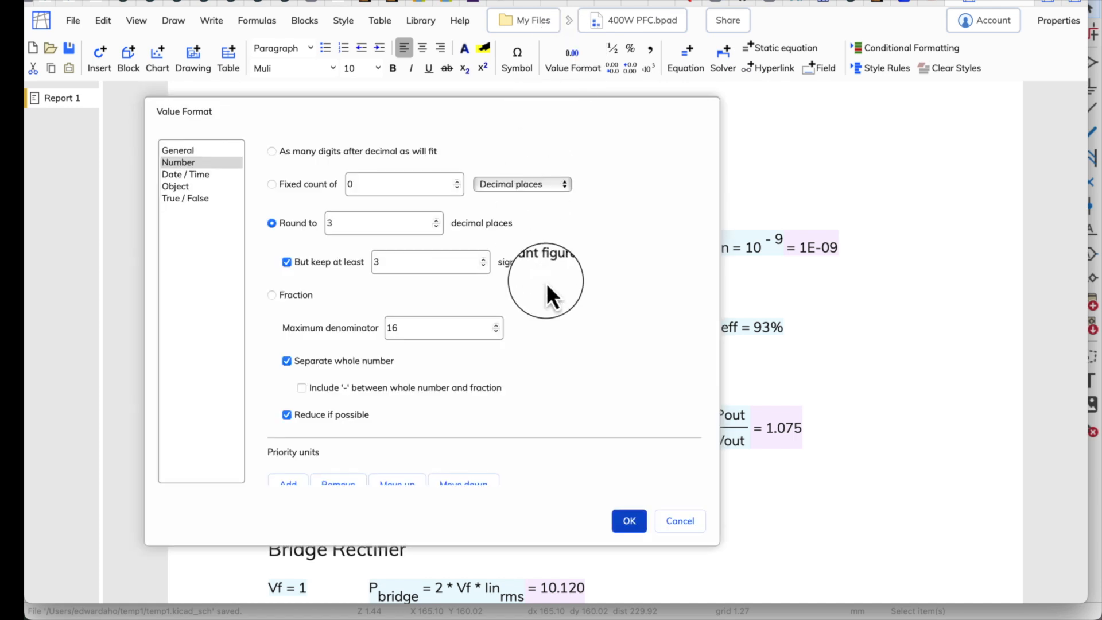
scroll(586, 345, "down", 5)
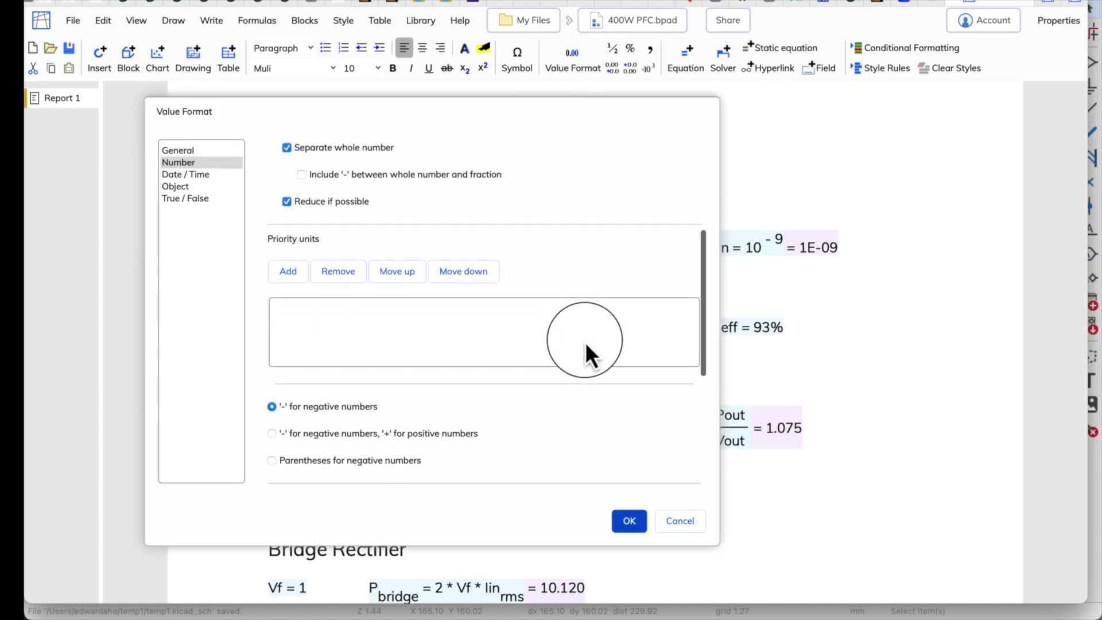
scroll(586, 343, "down", 1)
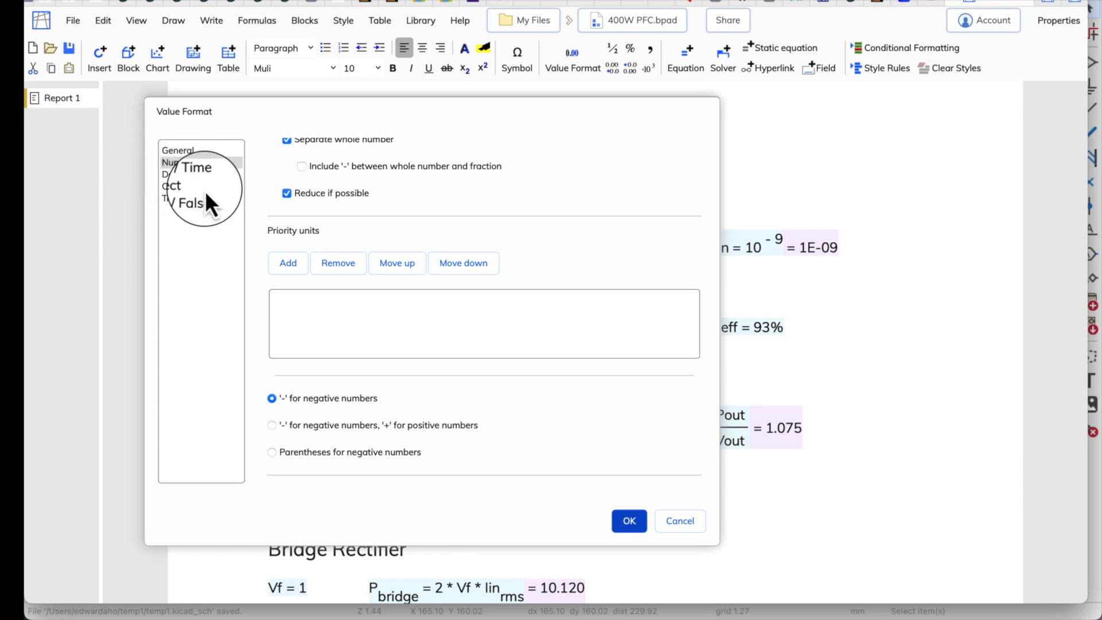
scroll(474, 358, "down", 5)
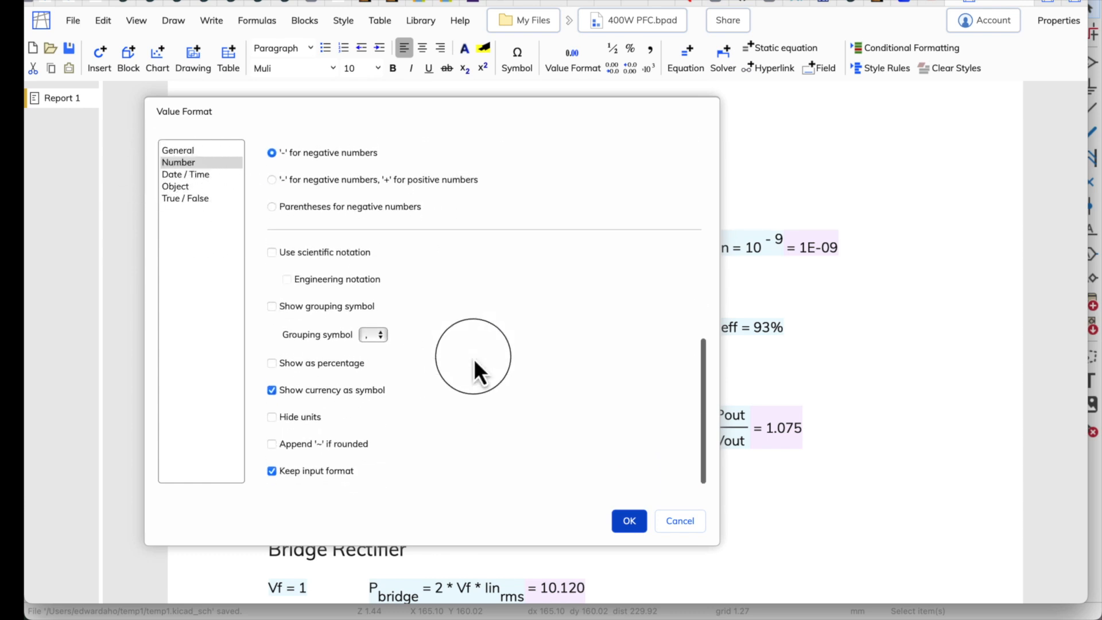
left_click(273, 254)
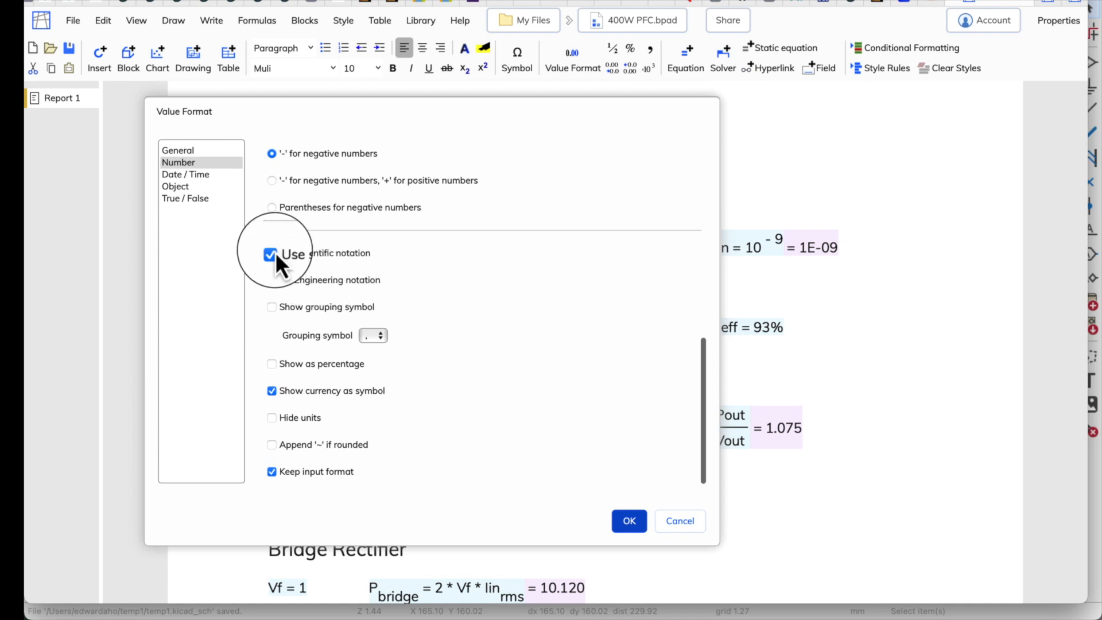
left_click(292, 283)
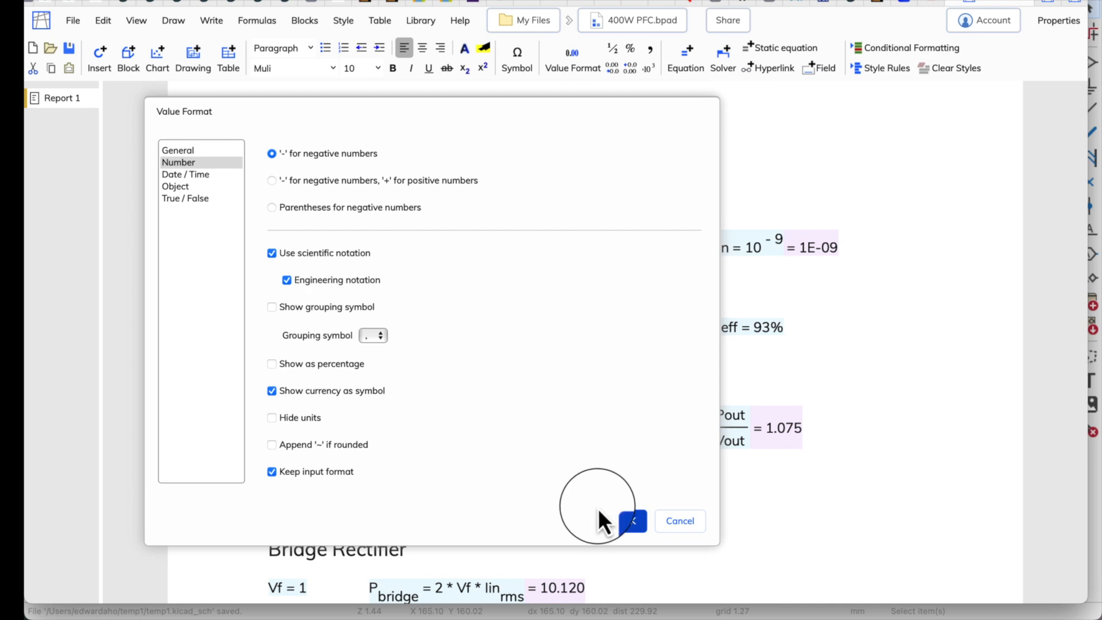
left_click(627, 520)
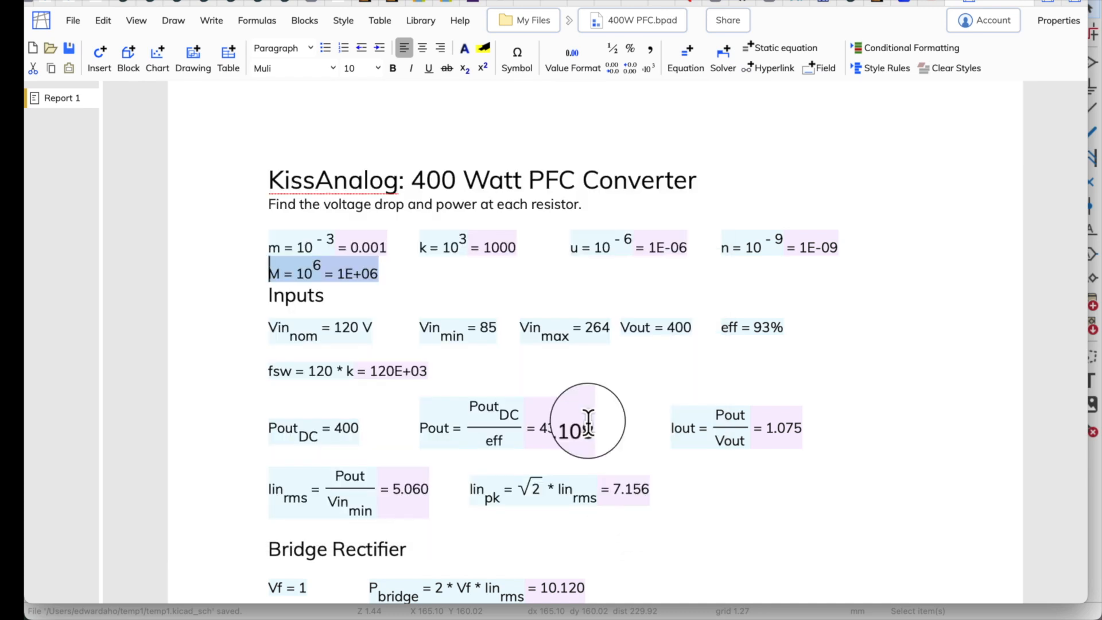
left_click(448, 296)
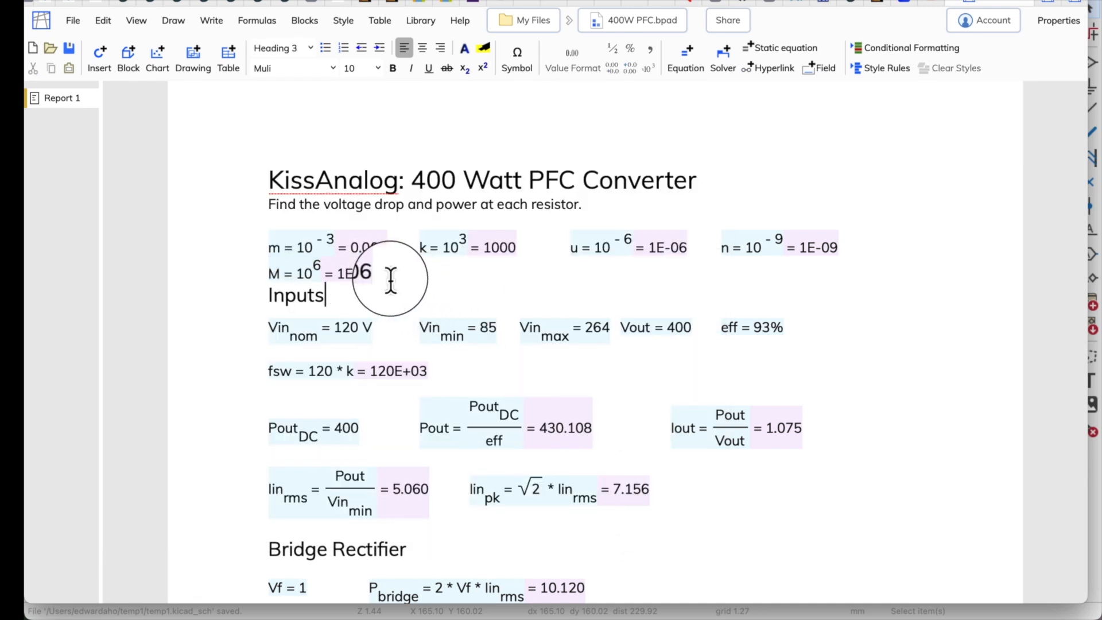